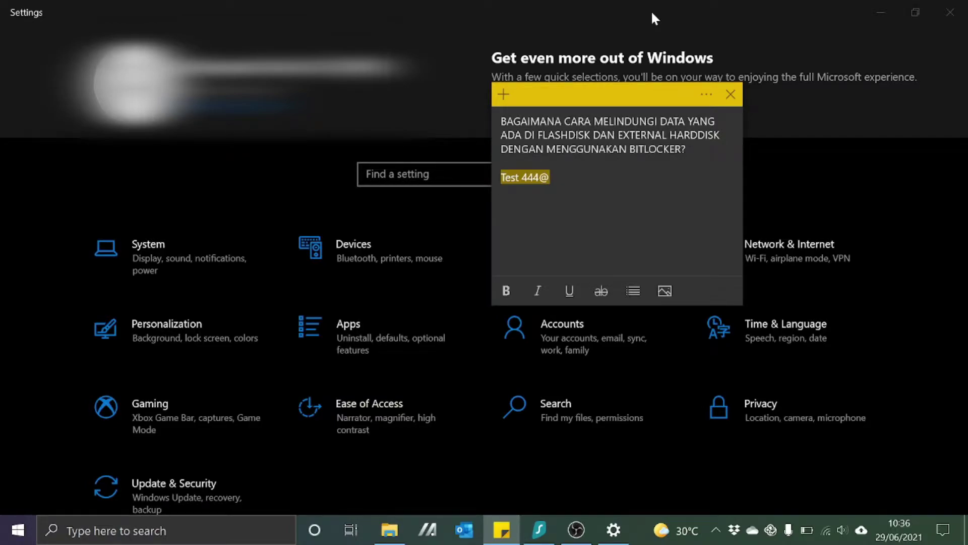
# Move the sticky note out of the way, search the settings for "bitloc" and open Manage BitLocker.
pyautogui.moveTo(642, 93); pyautogui.dragTo(695, 17)
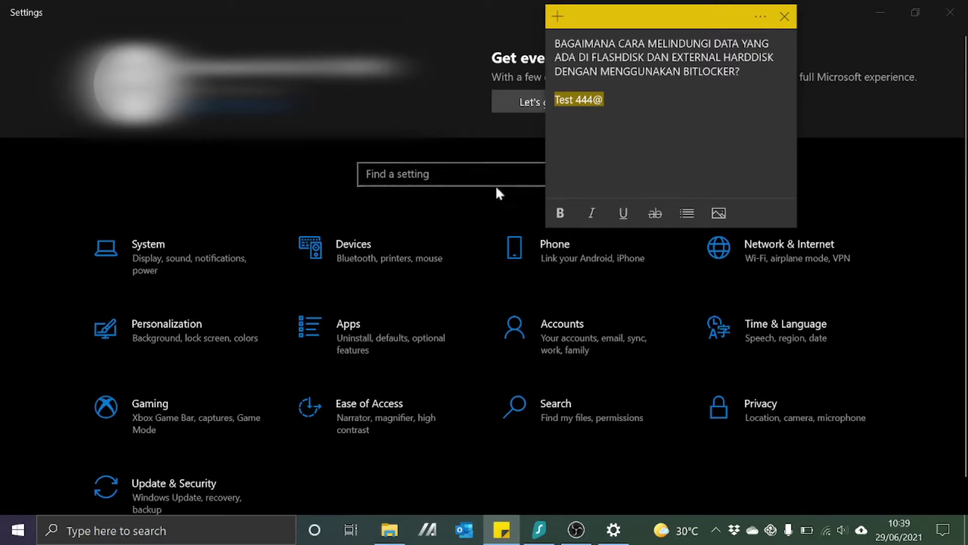
pyautogui.click(474, 176)
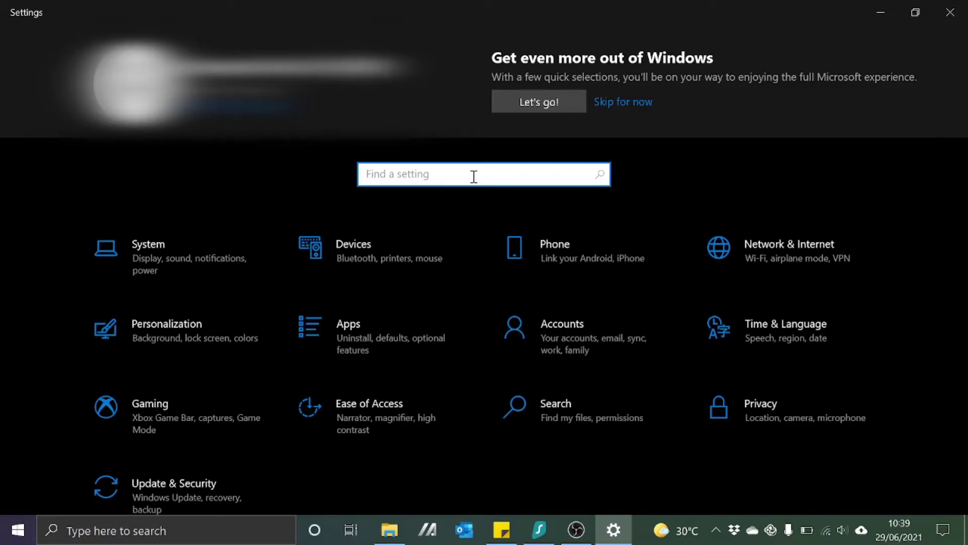
pyautogui.write('bitloc')
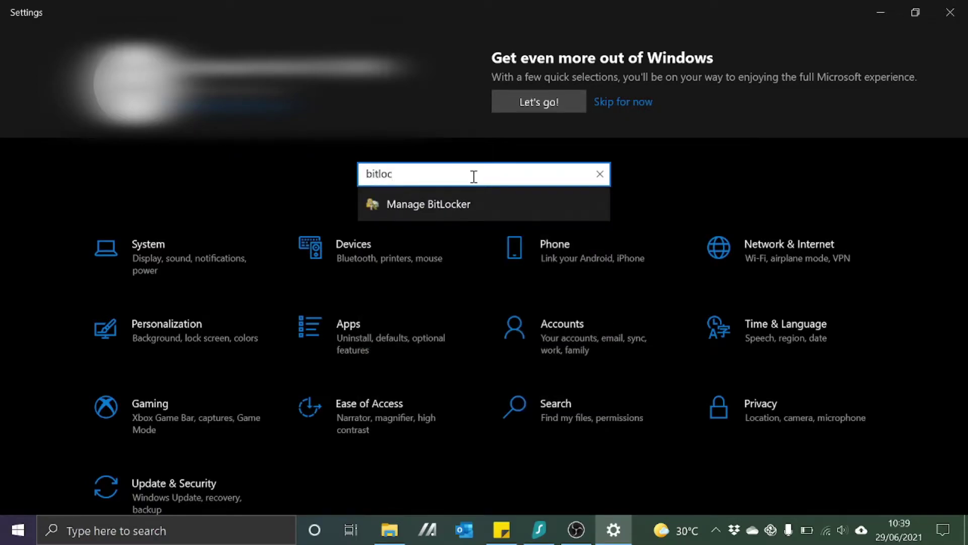
pyautogui.click(452, 210)
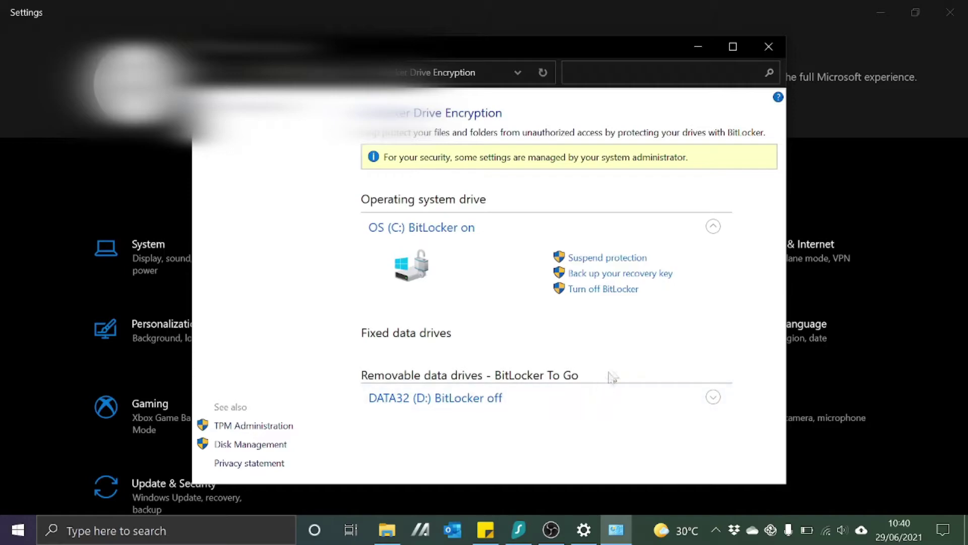
# Turn on BitLocker for the removable drive DATA32 (D:) and choose to unlock it with a password.
pyautogui.click(713, 398)
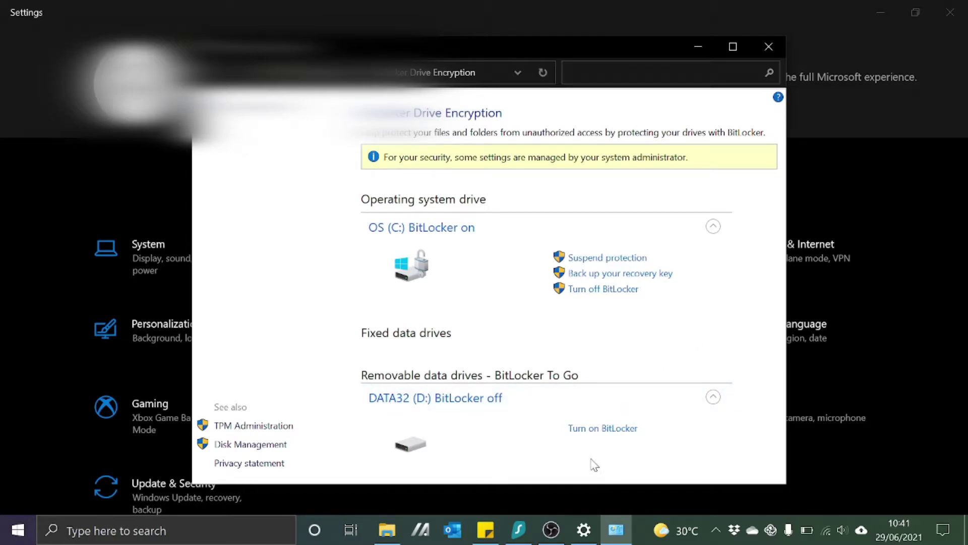
pyautogui.click(611, 431)
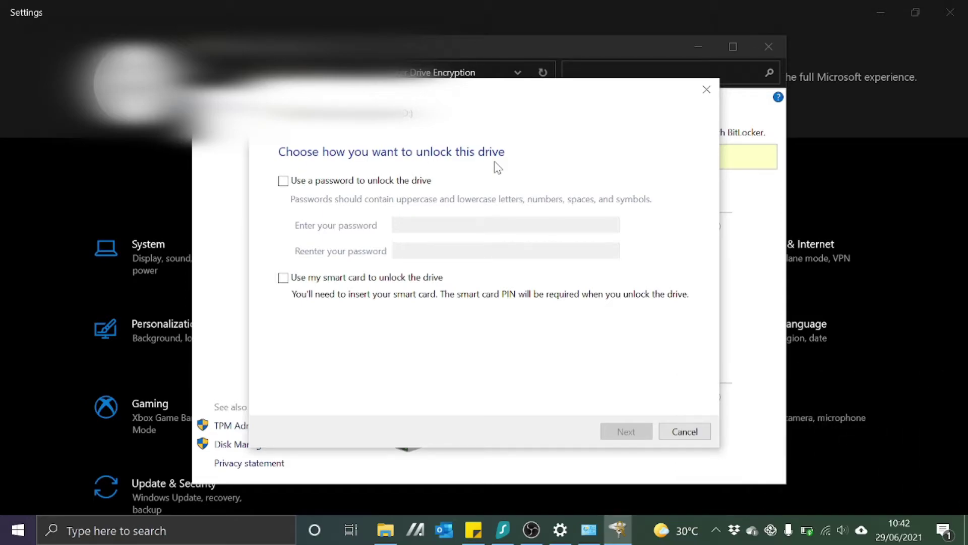
pyautogui.click(283, 181)
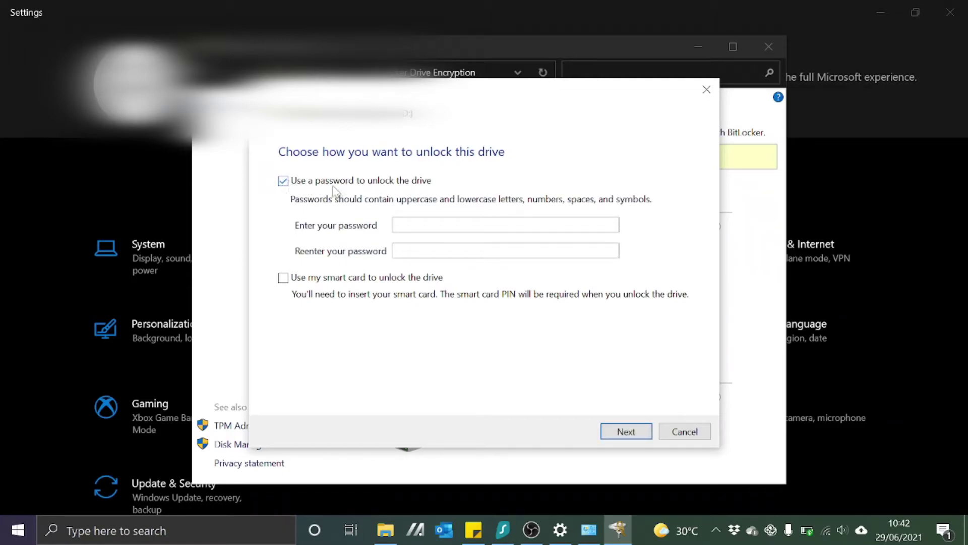
# Copy the password from the sticky note, enter it in both drive password fields and continue.
pyautogui.click(473, 534)
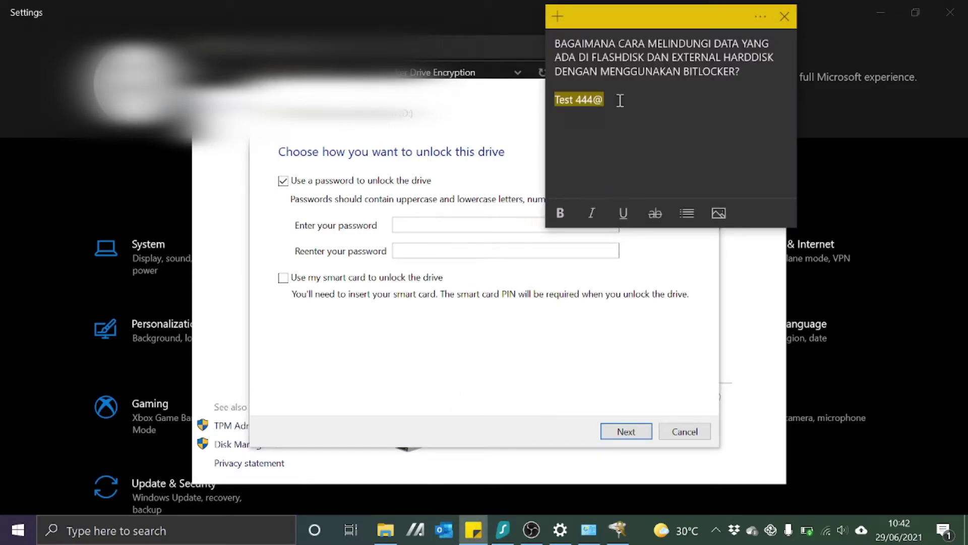
pyautogui.moveTo(618, 99); pyautogui.dragTo(556, 100)
pyautogui.click(470, 227)
pyautogui.write('*********')
pyautogui.click(456, 249)
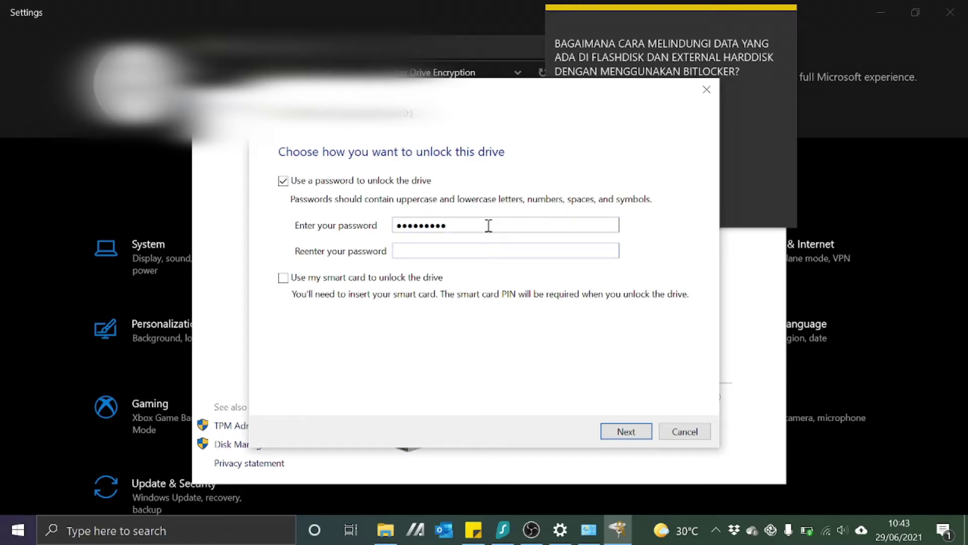
pyautogui.hotkey('ctrl', 'v')
pyautogui.click(625, 432)
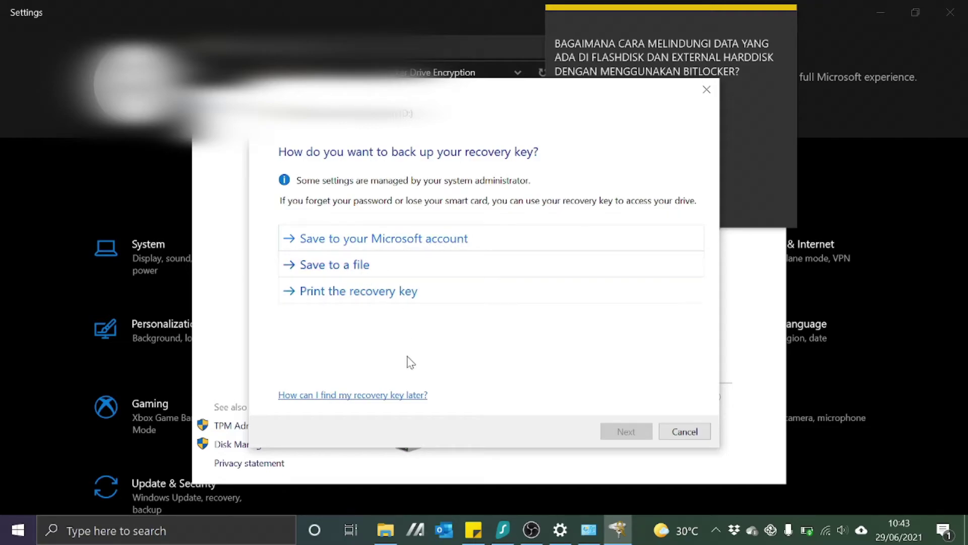
# Back up the recovery key by printing it to PDF as Bitlocker-test in Documents, replacing the existing file, and continue.
pyautogui.click(394, 297)
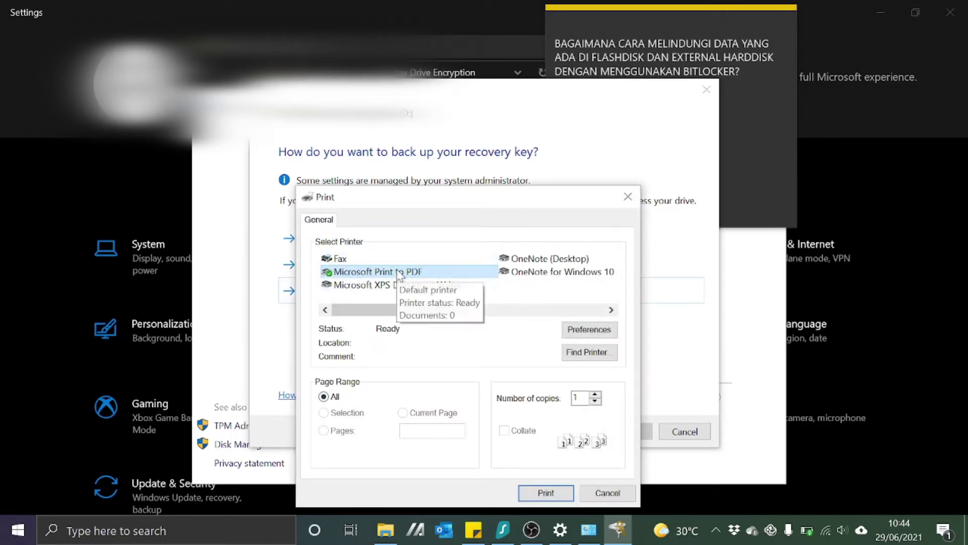
pyautogui.click(540, 494)
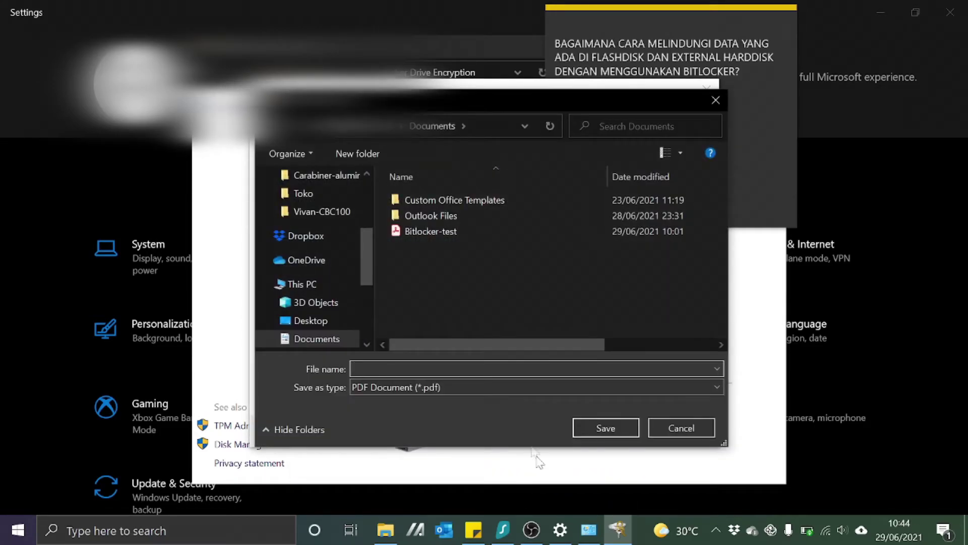
pyautogui.click(425, 232)
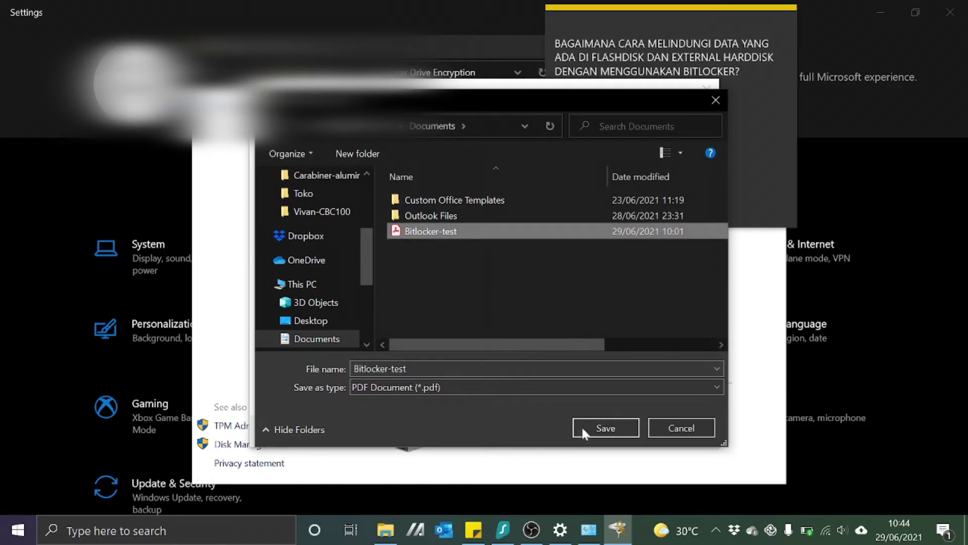
pyautogui.click(595, 426)
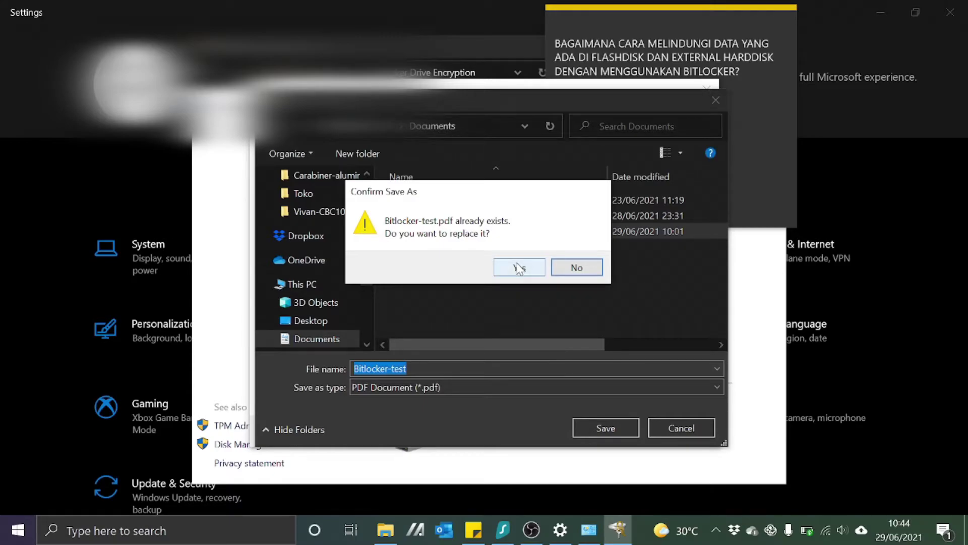
pyautogui.click(519, 267)
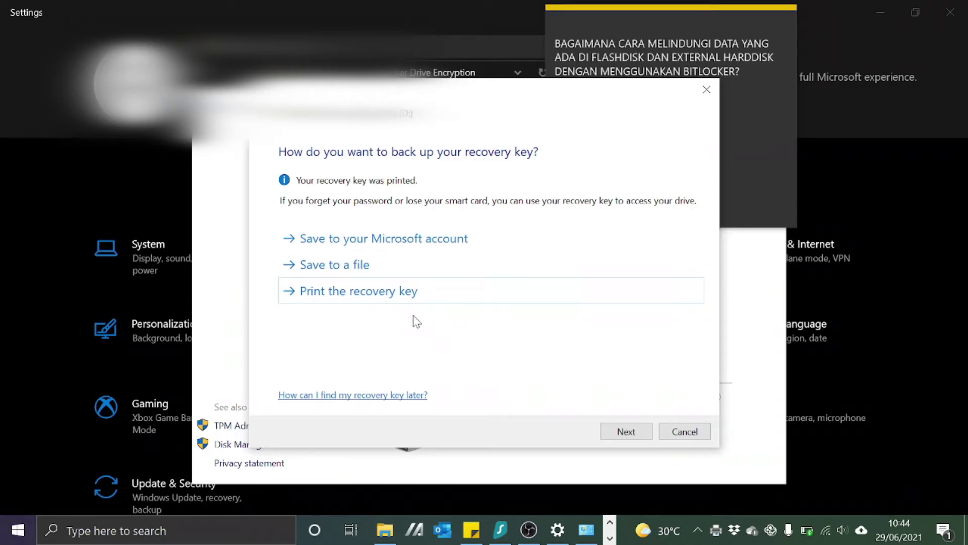
pyautogui.click(624, 433)
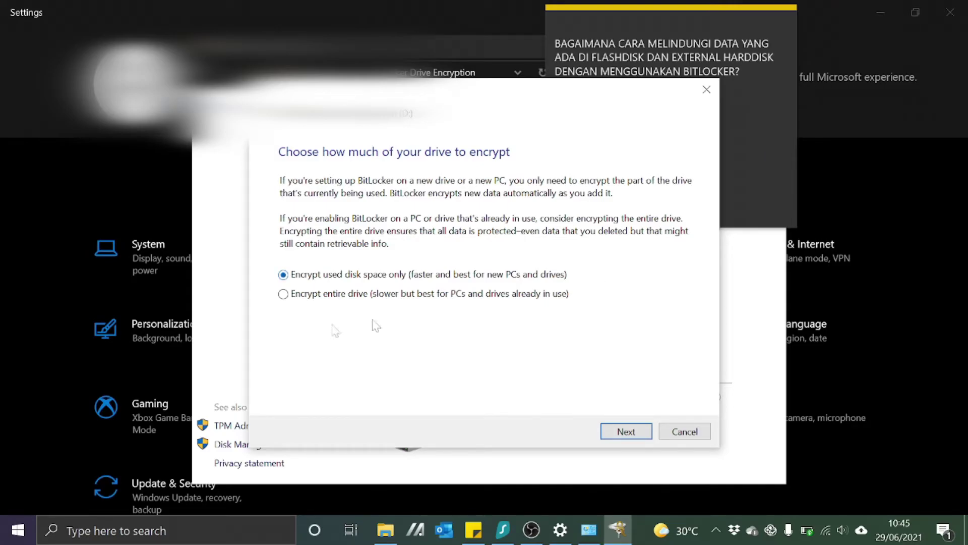
# Encrypt only the used disk space of drive D: in Compatible mode and close the completion message.
pyautogui.click(283, 294)
pyautogui.click(283, 274)
pyautogui.click(620, 430)
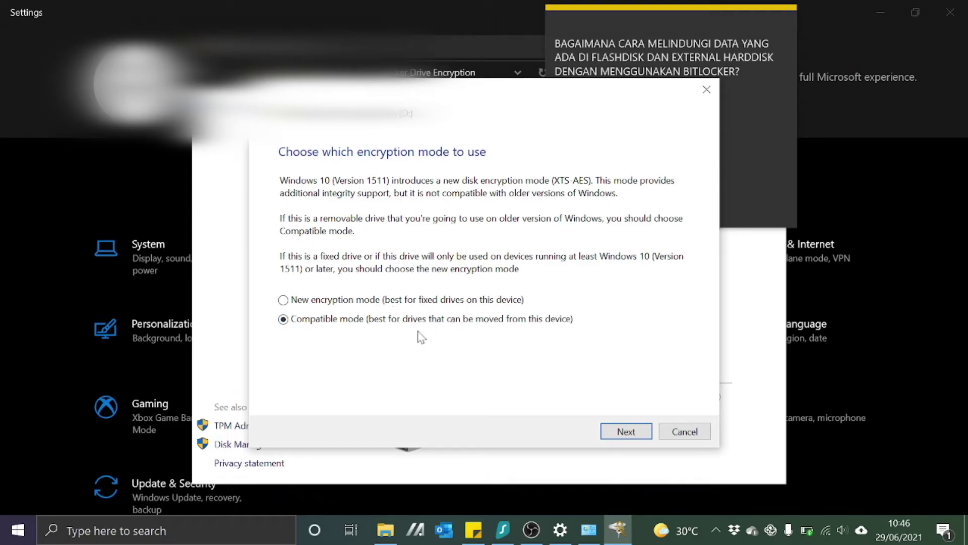
pyautogui.click(625, 434)
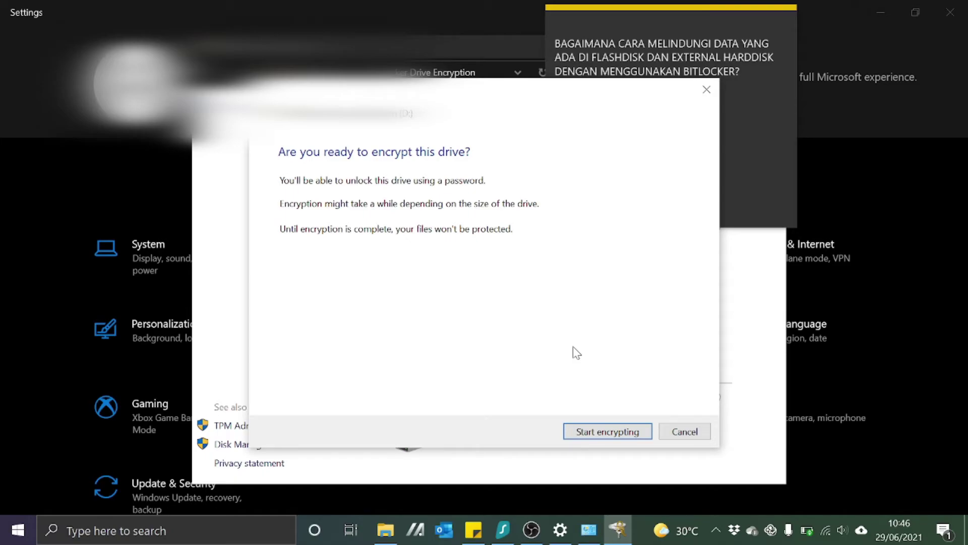
pyautogui.click(599, 434)
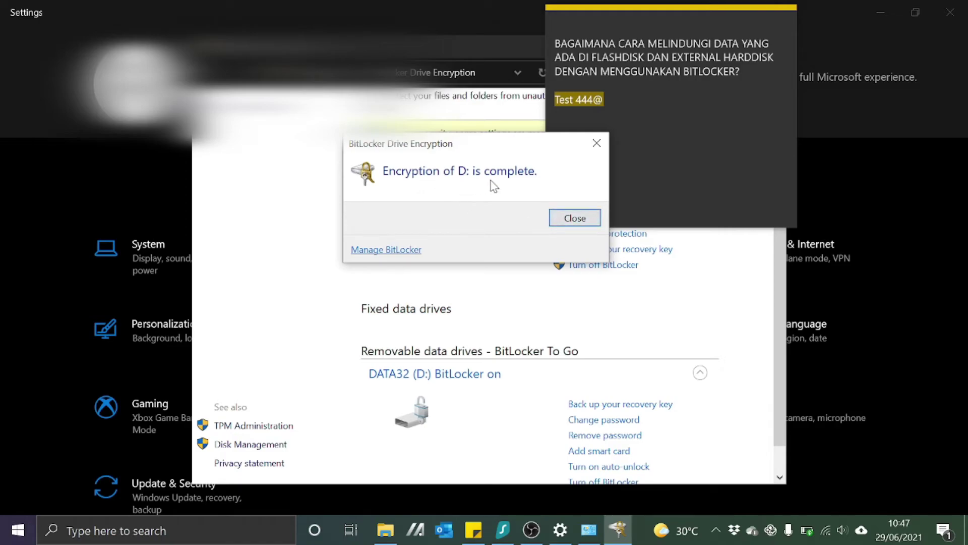
pyautogui.click(575, 219)
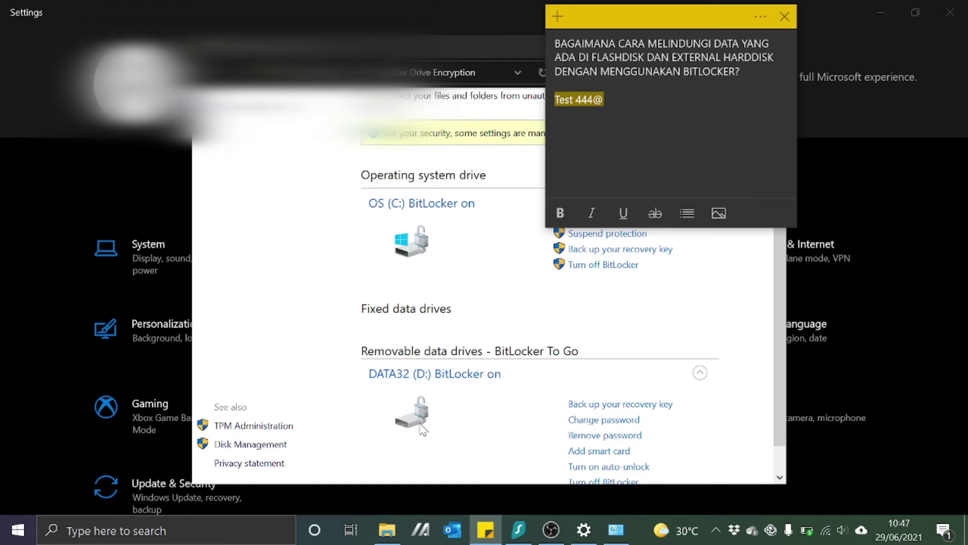
# Safely eject the encrypted USB disk DATA32 (D:) from the computer.
pyautogui.scroll(-1, 552, 386)
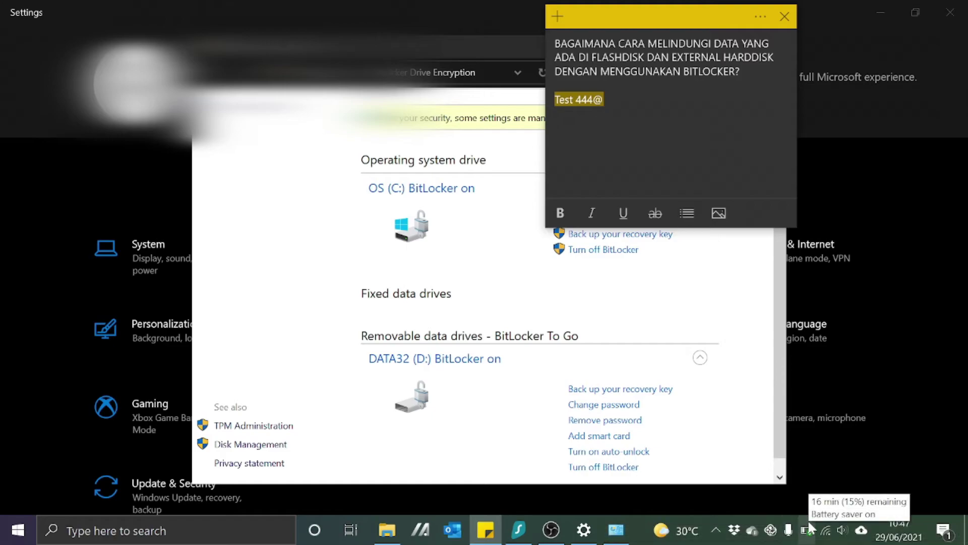
pyautogui.click(716, 531)
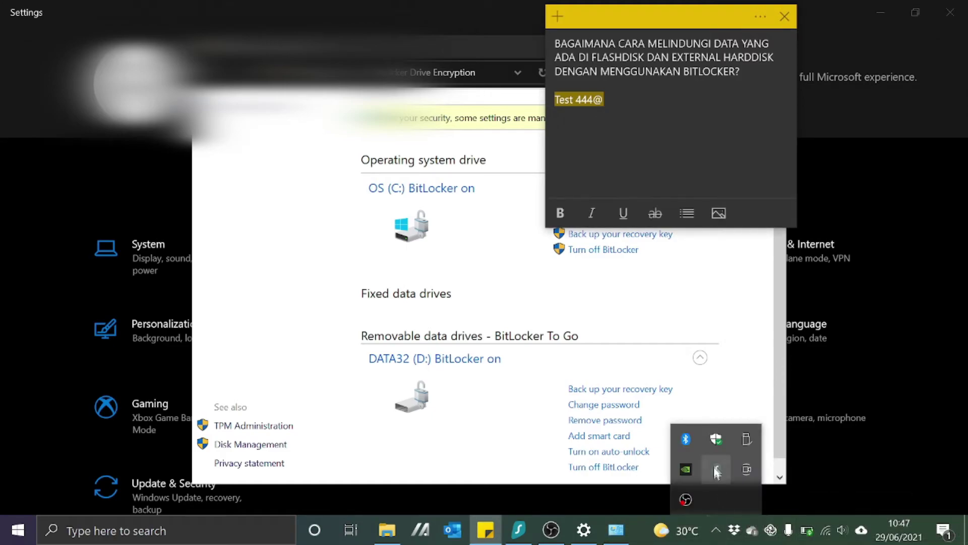
pyautogui.click(743, 440)
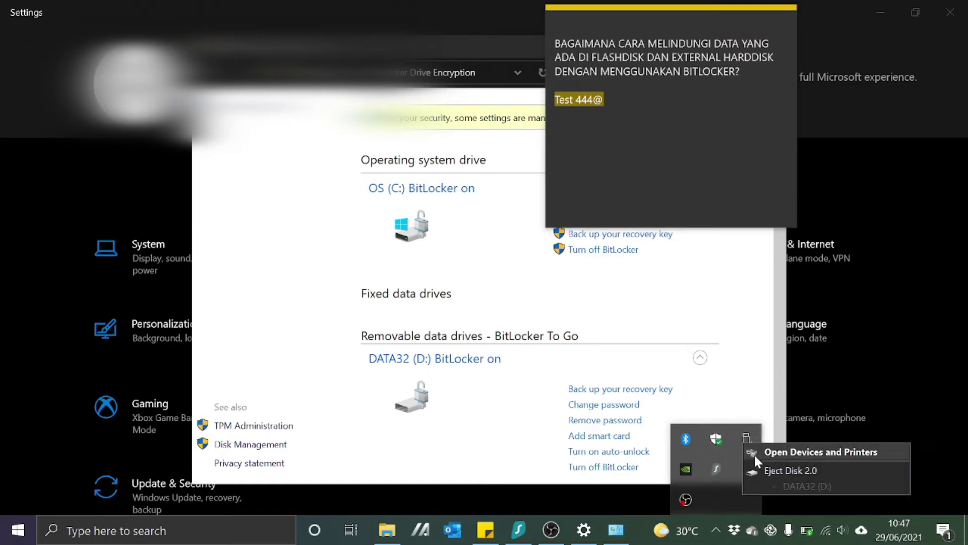
pyautogui.click(759, 469)
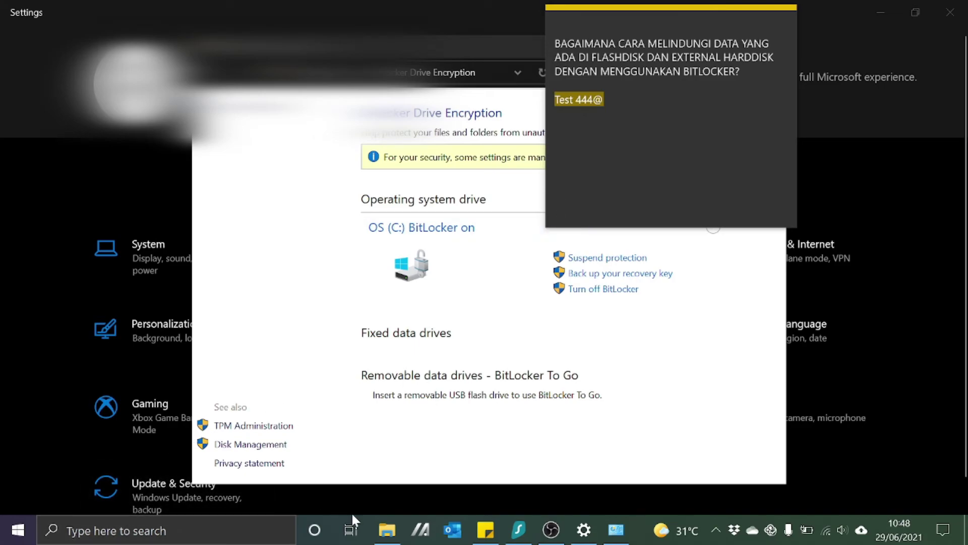
# Switch to File Explorer and bring up the BitLocker unlock prompt for the reconnected drive D:.
pyautogui.click(387, 530)
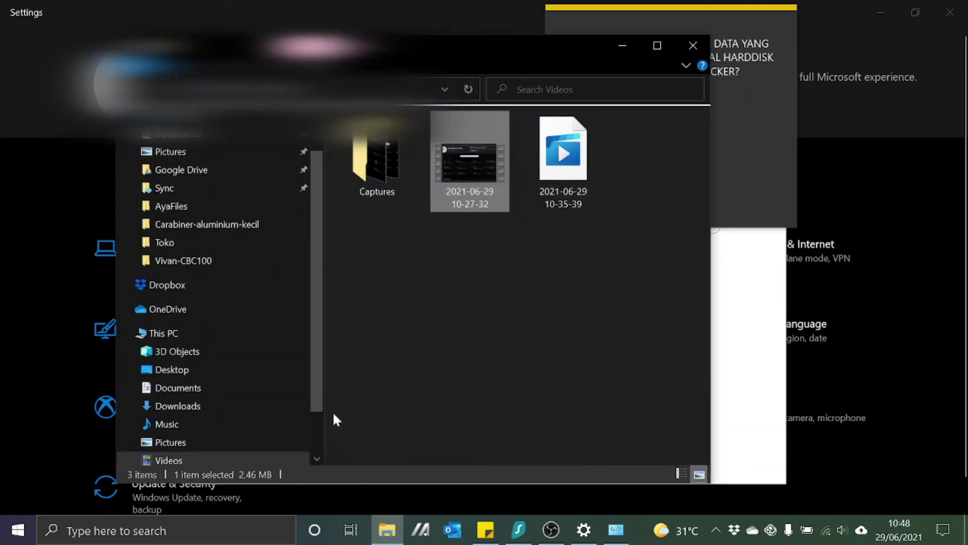
pyautogui.moveTo(316, 362); pyautogui.dragTo(325, 456)
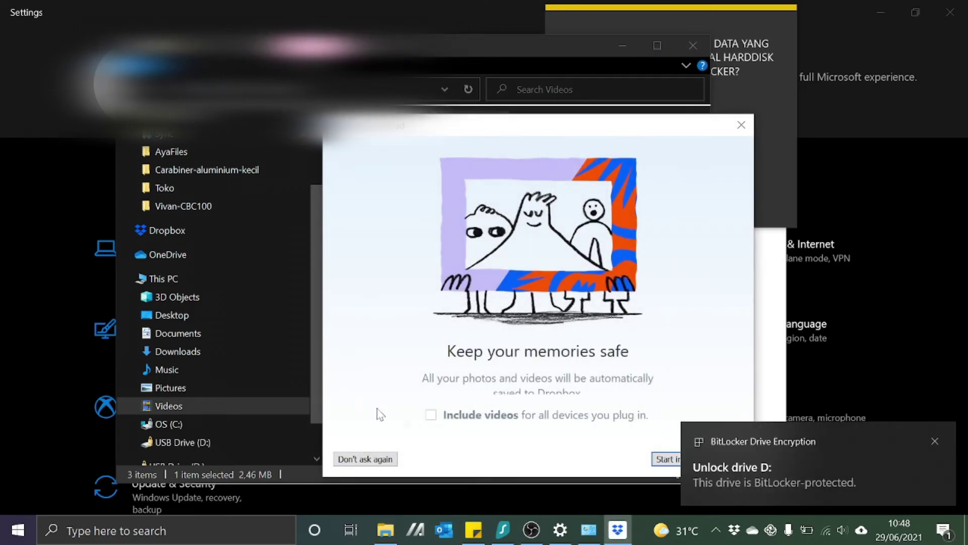
pyautogui.click(740, 474)
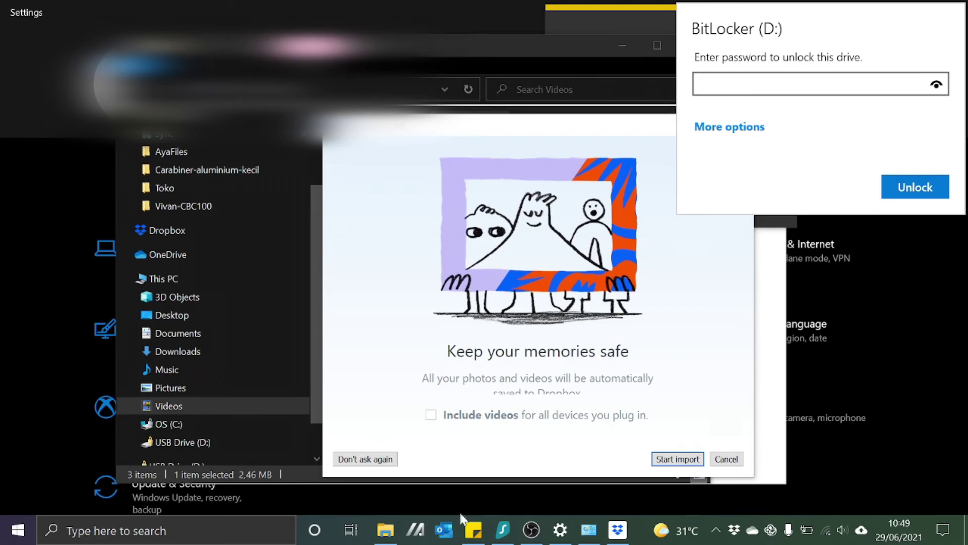
# Switch to the sticky note, select and copy the drive password, and cancel the Dropbox import offer.
pyautogui.click(474, 530)
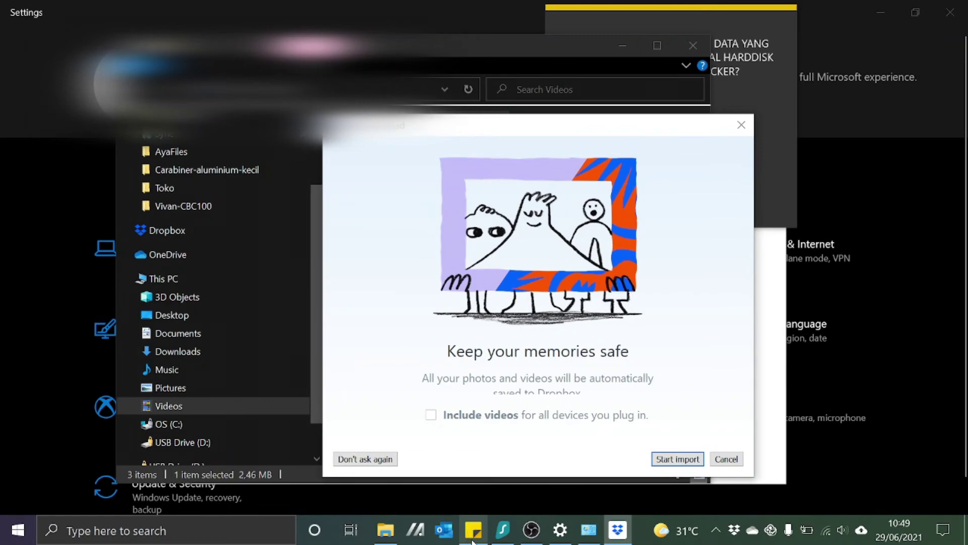
pyautogui.click(616, 102)
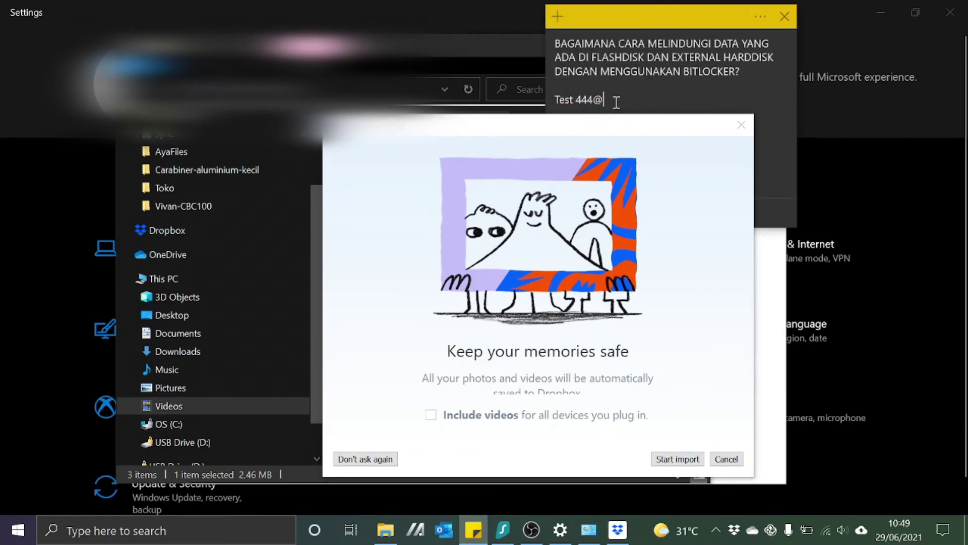
pyautogui.moveTo(607, 98); pyautogui.dragTo(575, 107)
pyautogui.moveTo(560, 112); pyautogui.dragTo(556, 114)
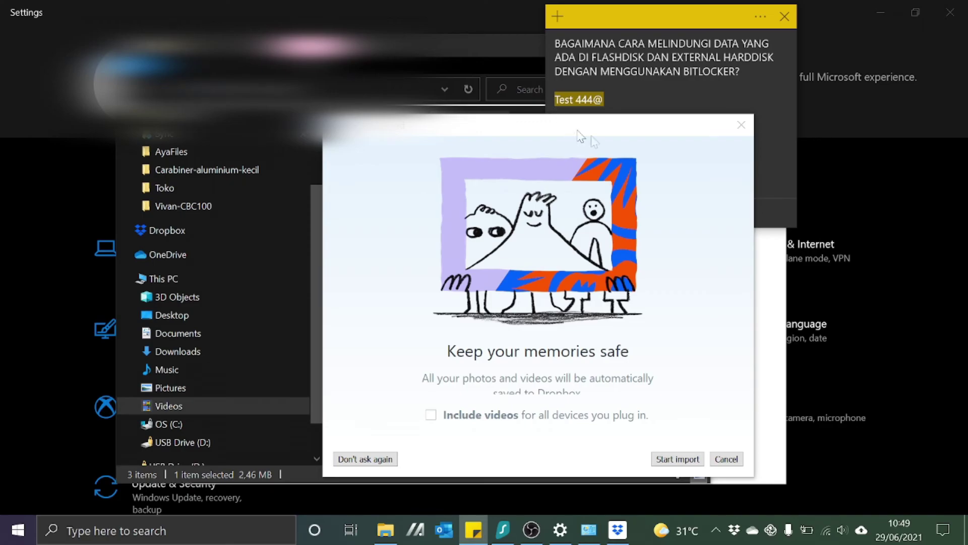
pyautogui.click(720, 460)
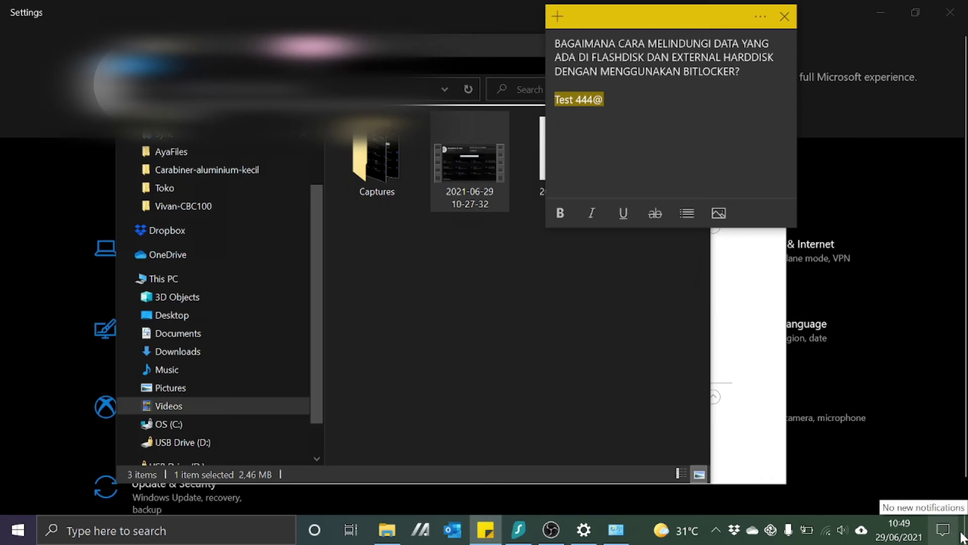
# Switch to File Explorer and unlock the reconnected USB drive D: with its BitLocker password.
pyautogui.click(872, 98)
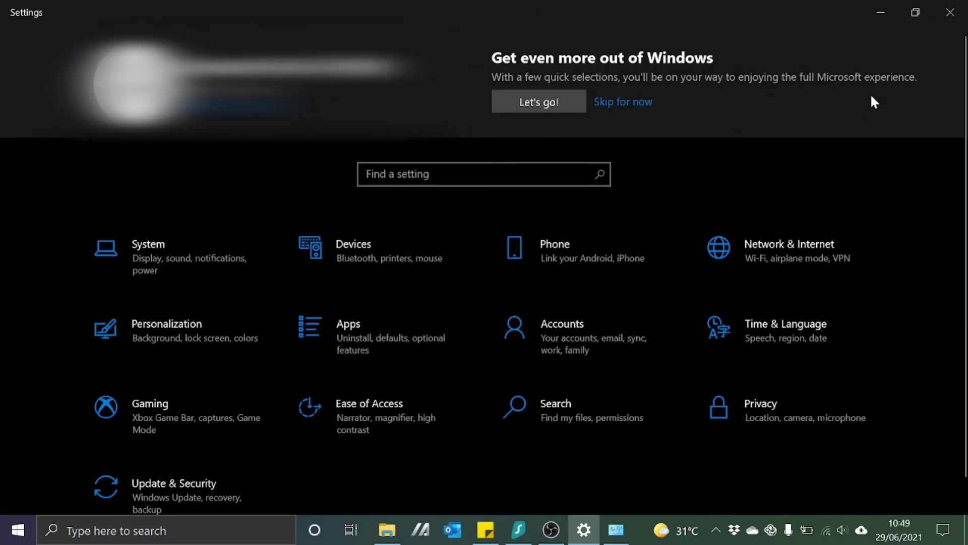
pyautogui.click(387, 530)
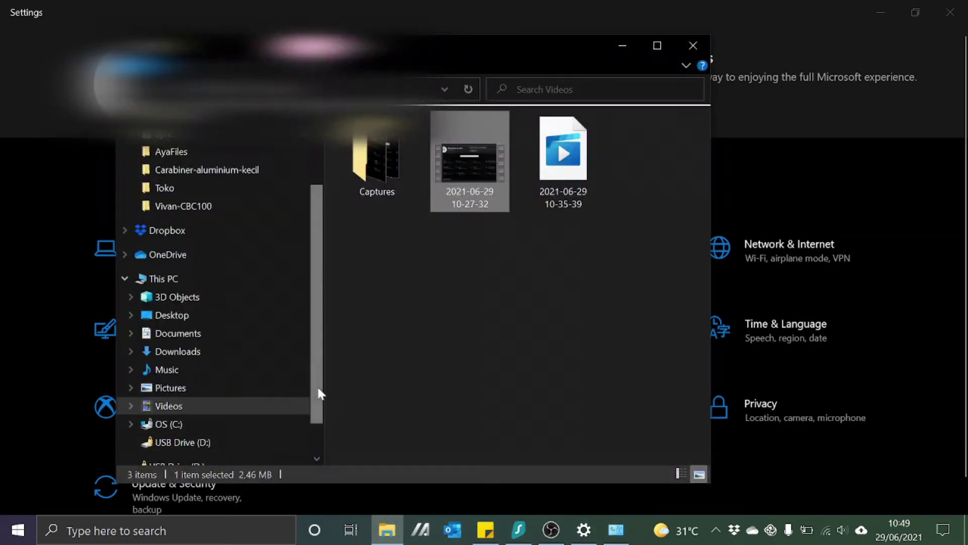
pyautogui.scroll(-1, 303, 428)
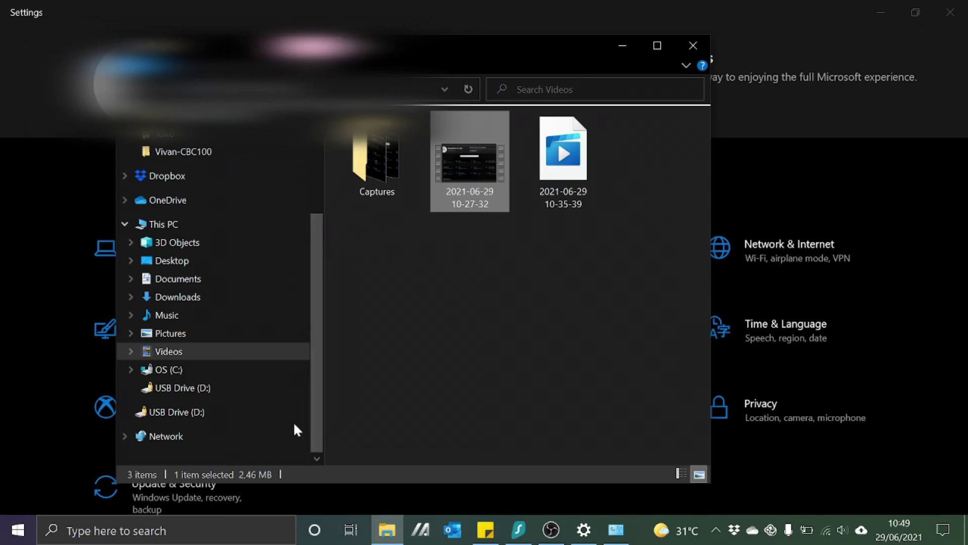
pyautogui.click(179, 412)
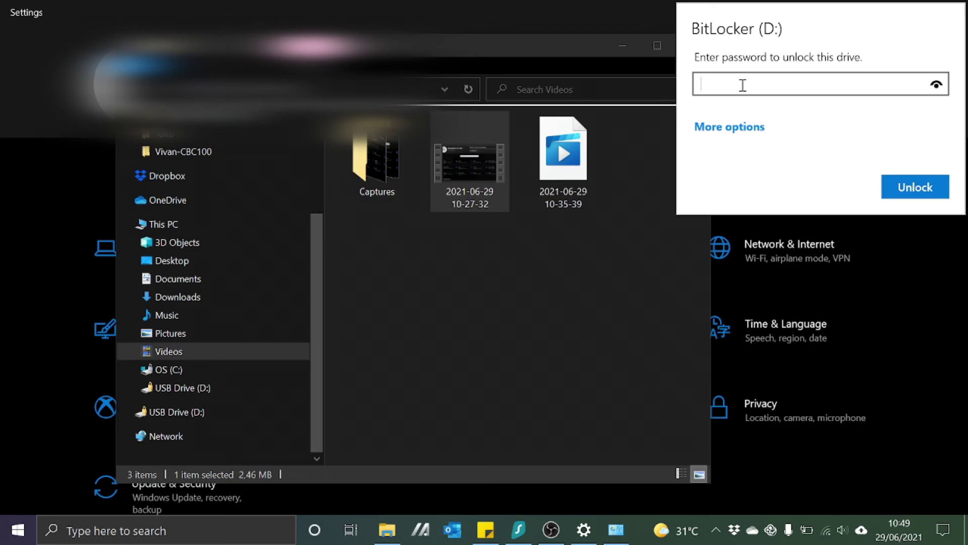
pyautogui.write('*********')
pyautogui.click(901, 191)
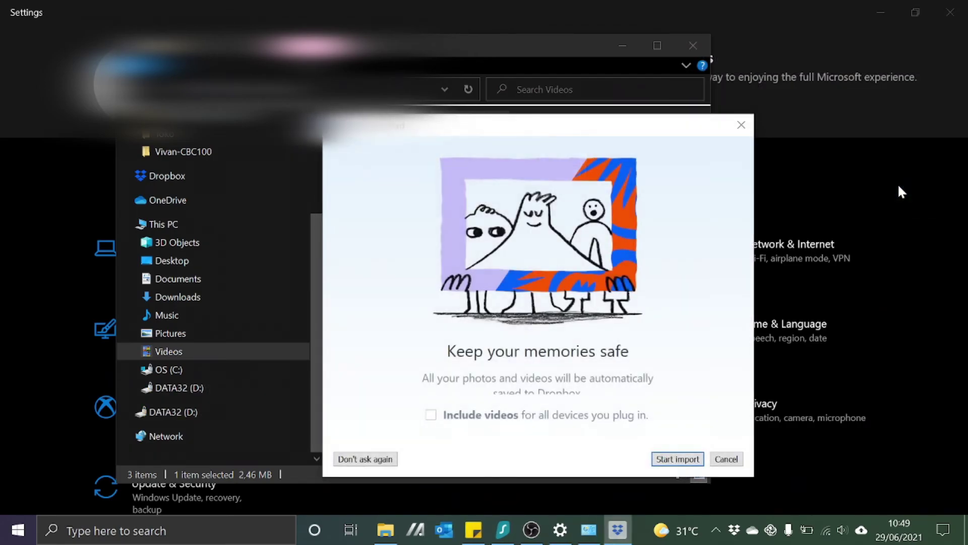
# Cancel the Dropbox import offer and open the drive DATA32 (D:) to view its files.
pyautogui.click(726, 459)
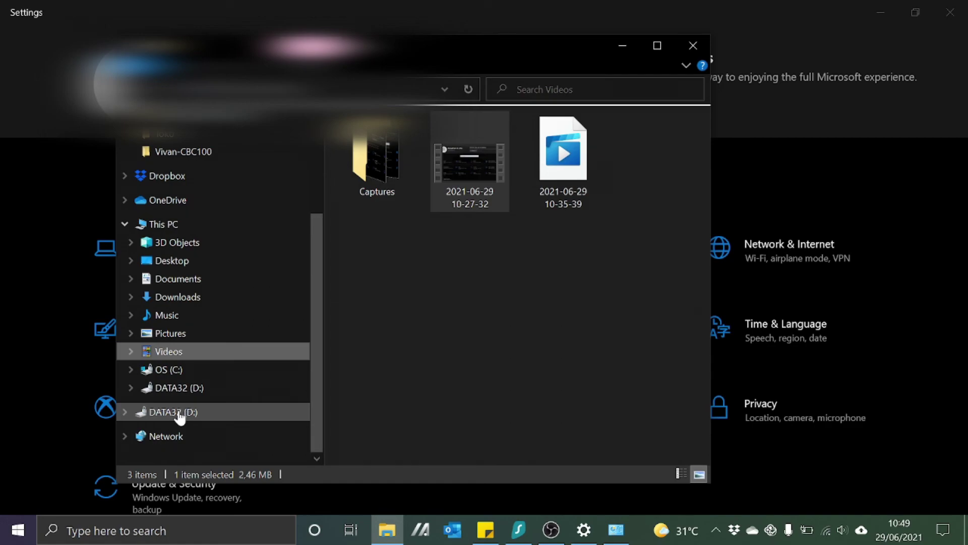
pyautogui.click(178, 413)
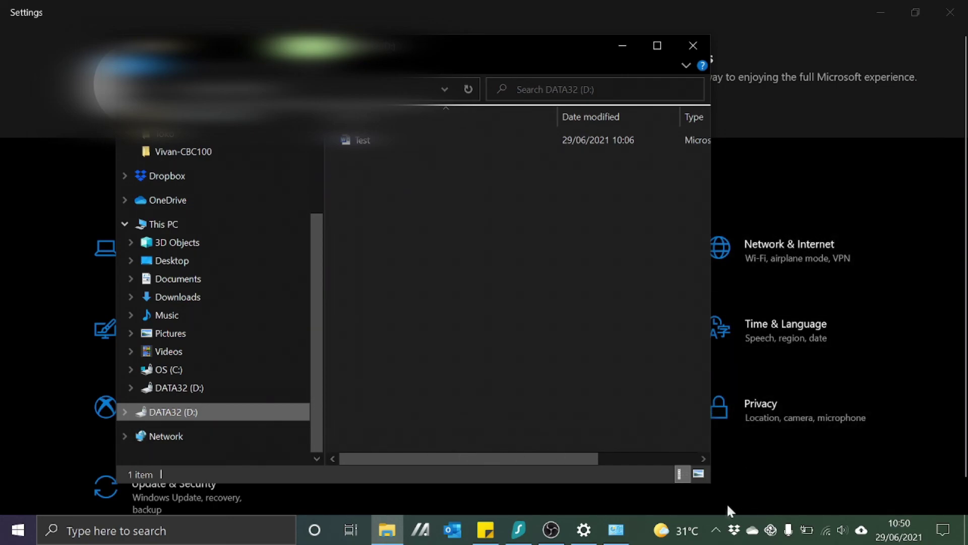
# Safely eject the USB disk DATA32 (D:) from the system.
pyautogui.click(716, 530)
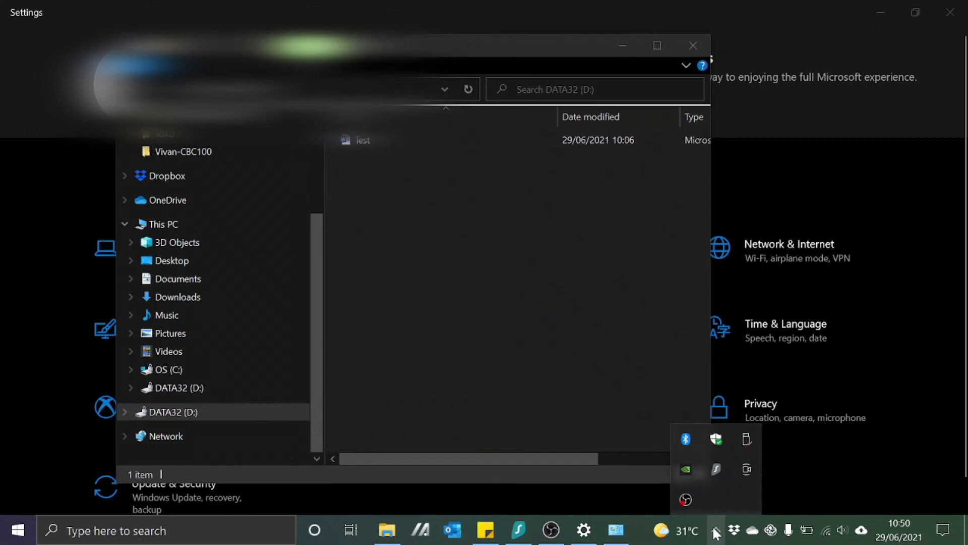
pyautogui.click(746, 440)
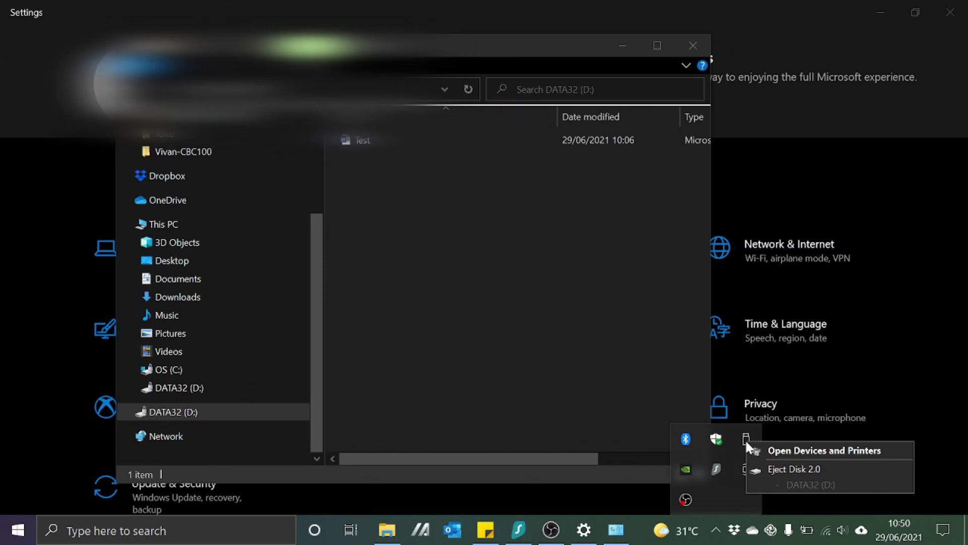
pyautogui.click(763, 468)
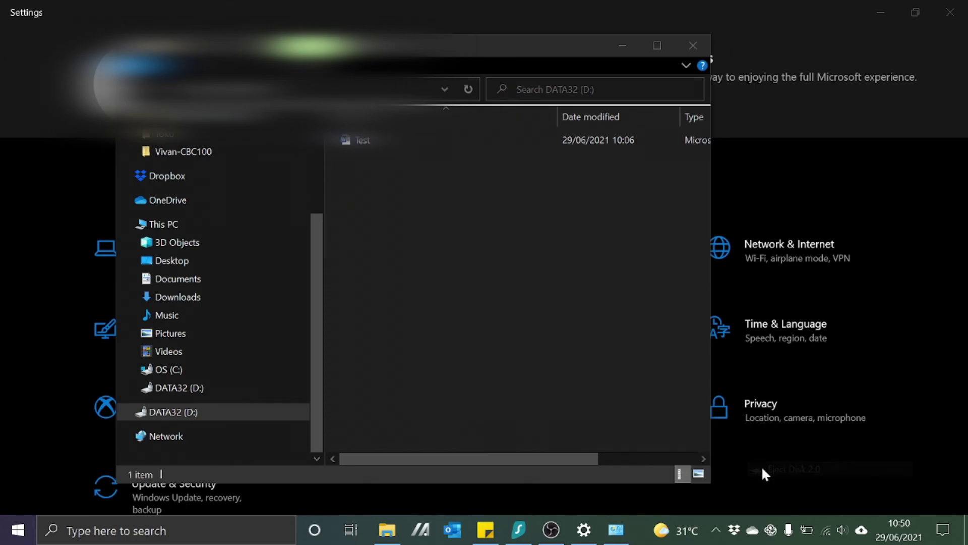